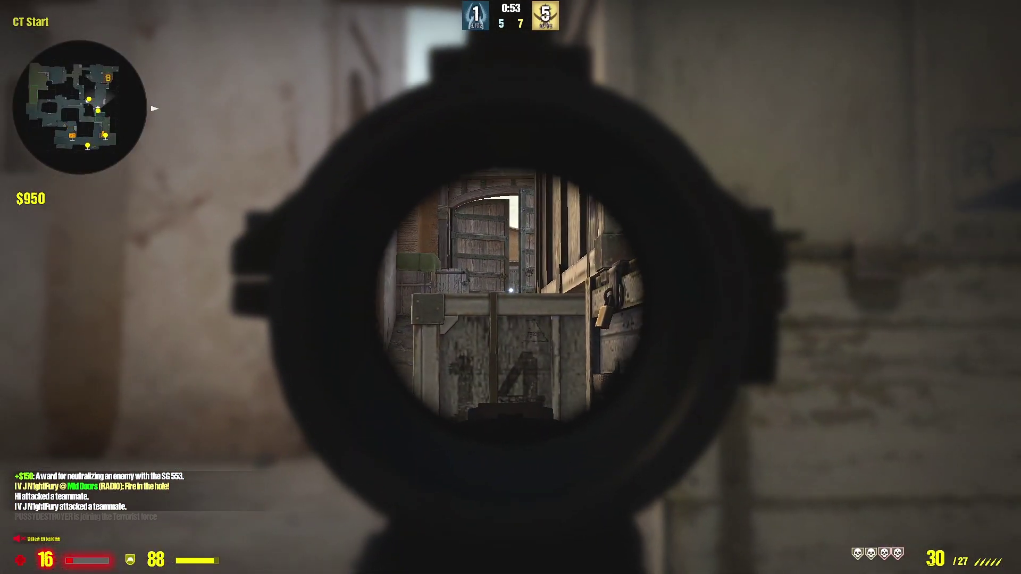
Finish the CS:GO round with the scoped rifle, firing two shots at the enemy down the street.
key(Tab)
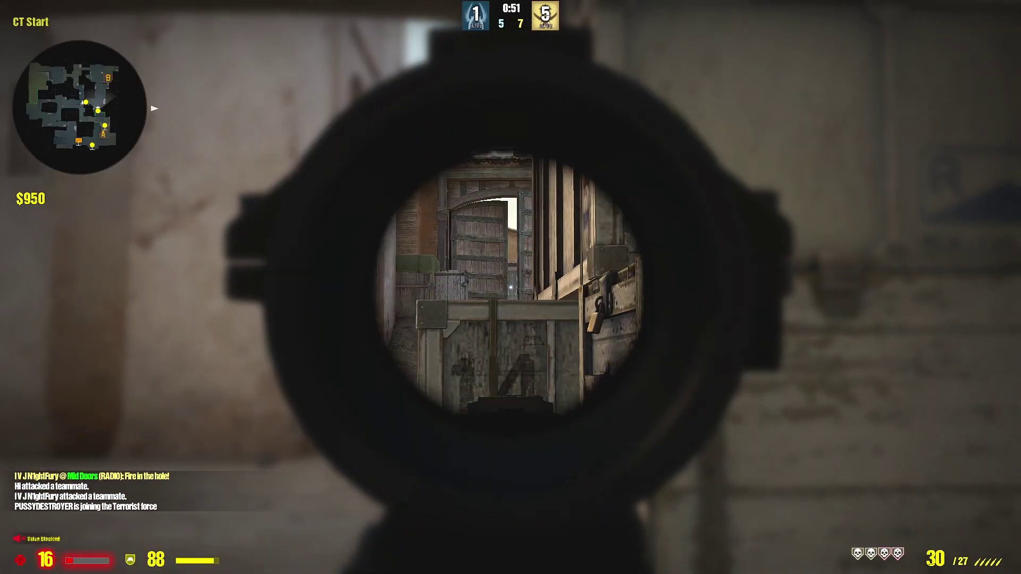
right_click(511, 288)
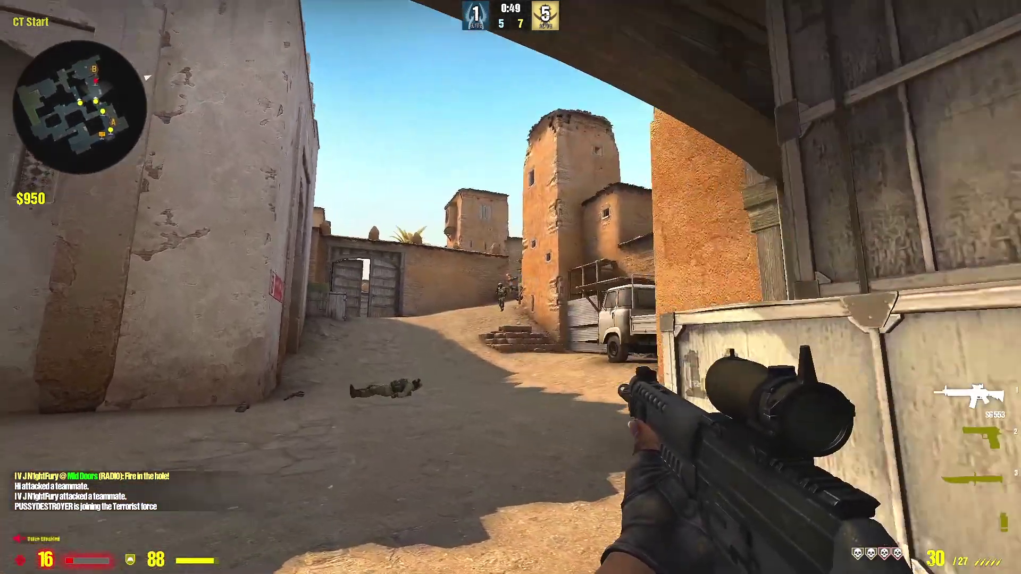
click(510, 288)
click(511, 287)
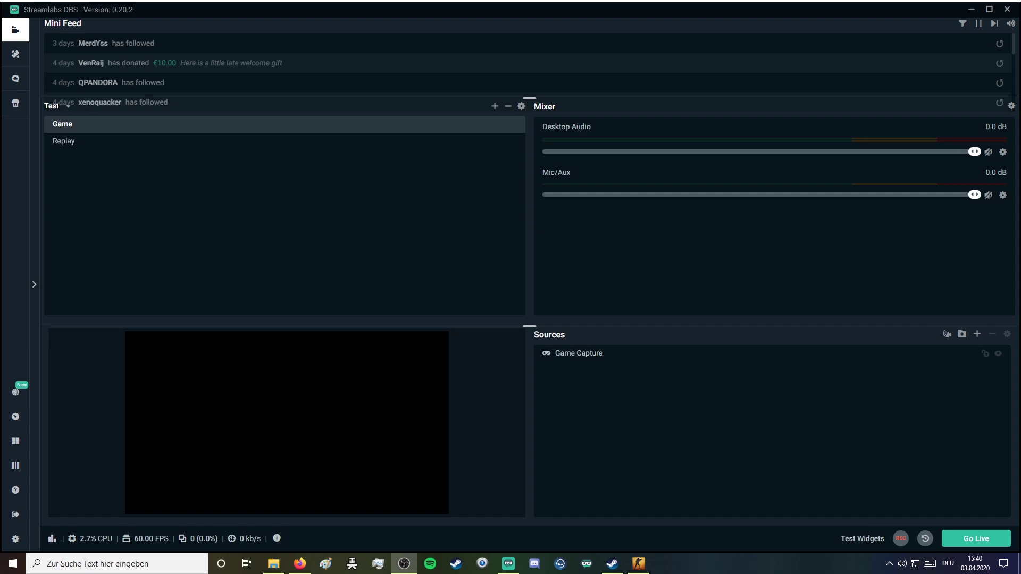
Bring Streamlabs OBS forward and preview the Replay scene, then return to the Game scene.
click(268, 207)
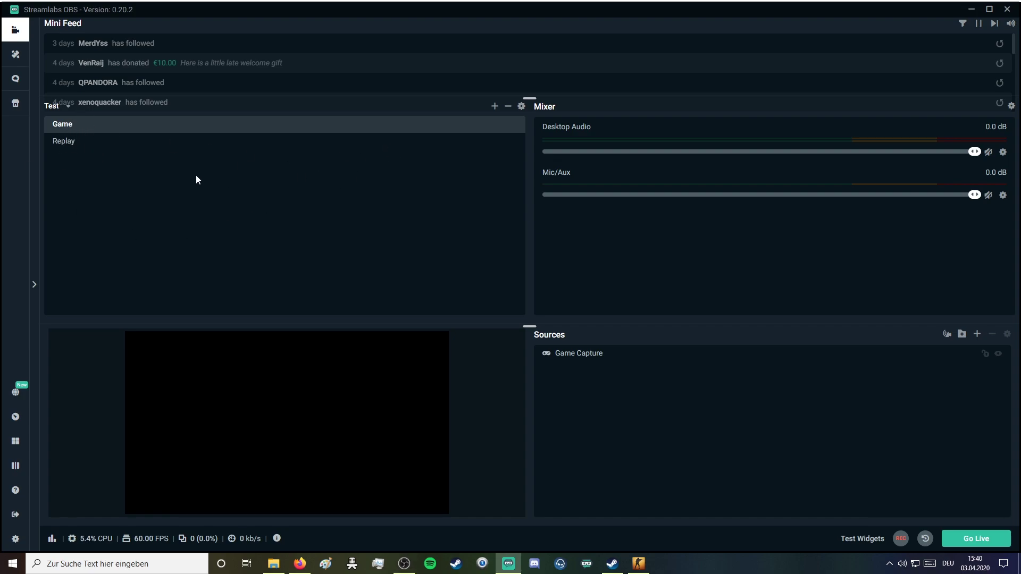
click(70, 143)
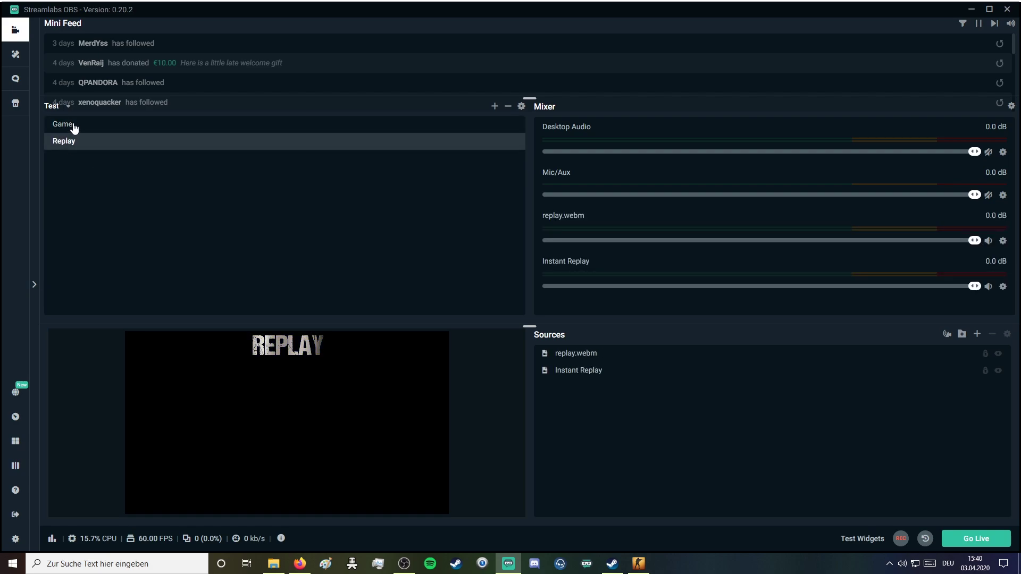
click(75, 127)
Re-tick Enable Replay Buffer in Output settings, keeping the 15-second maximum replay time.
click(15, 538)
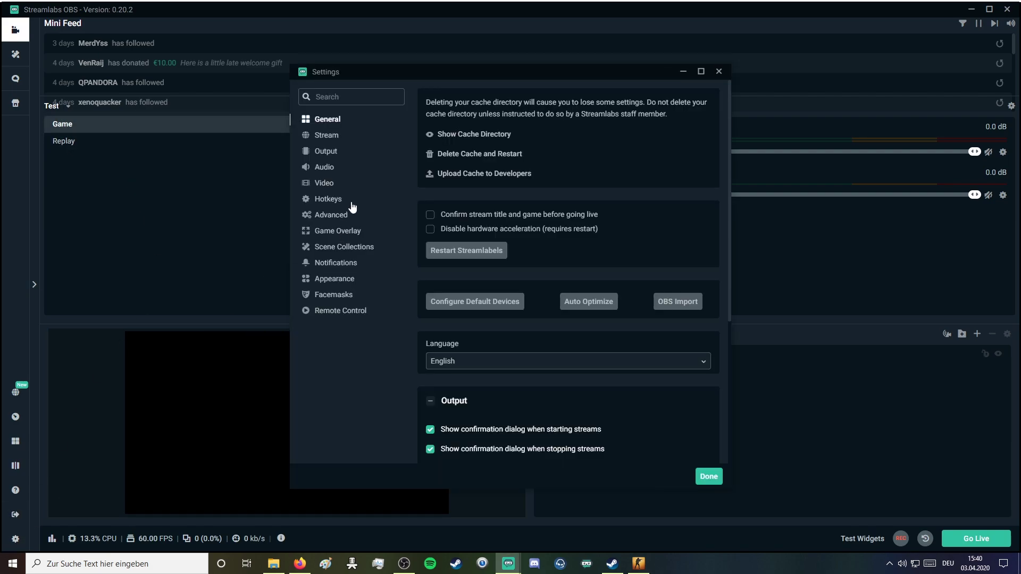
click(328, 154)
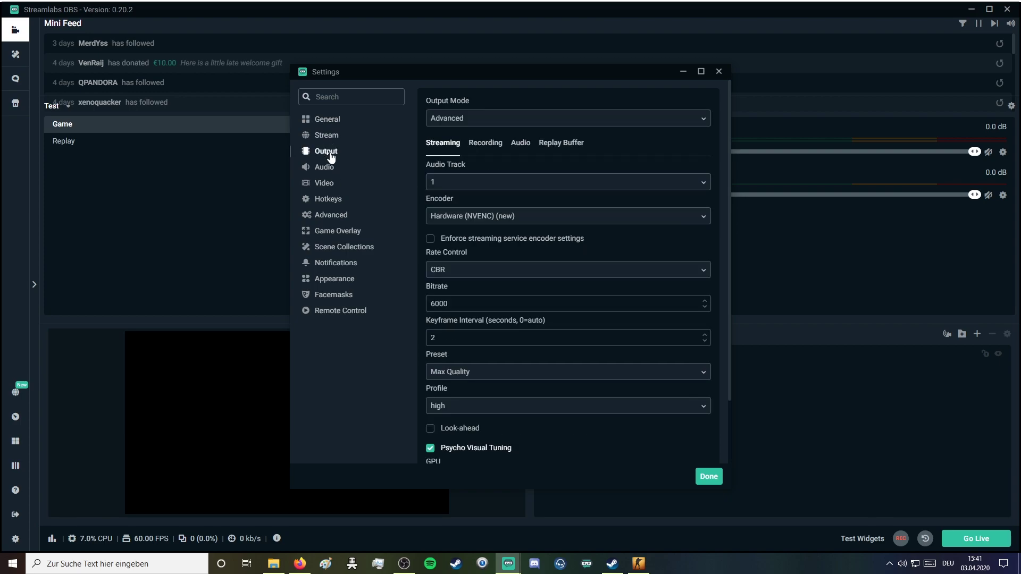
click(570, 148)
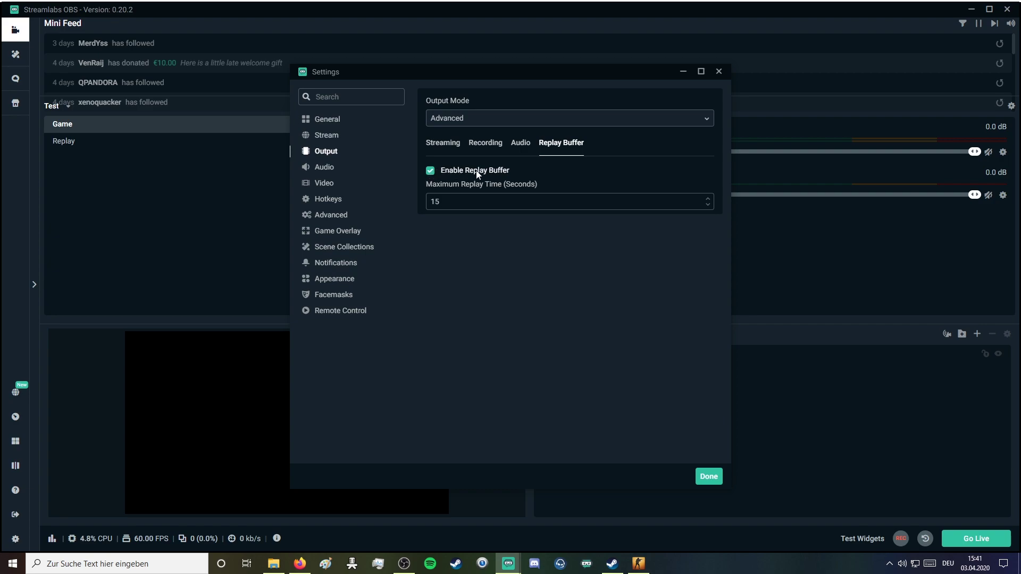
click(430, 171)
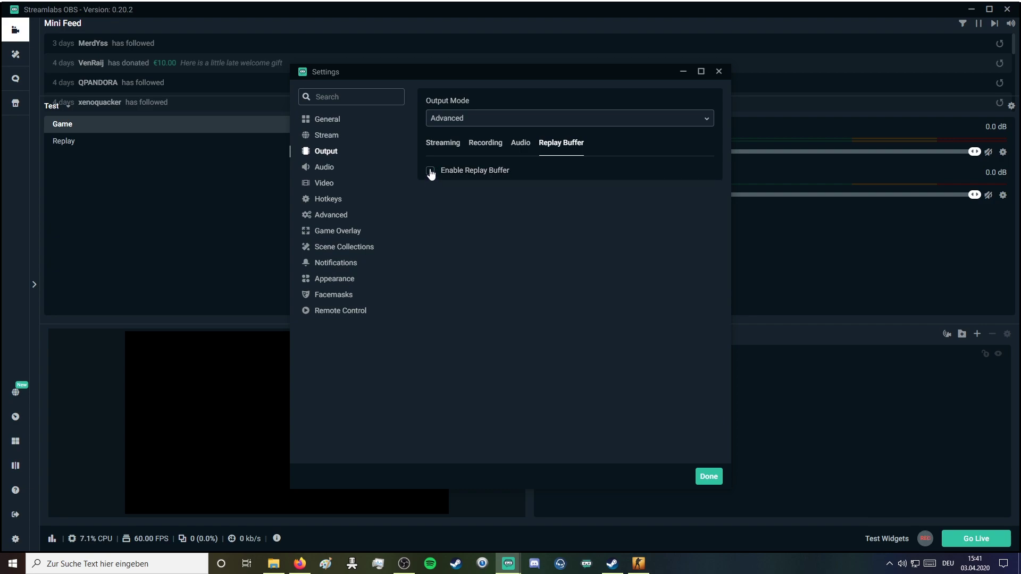
click(430, 171)
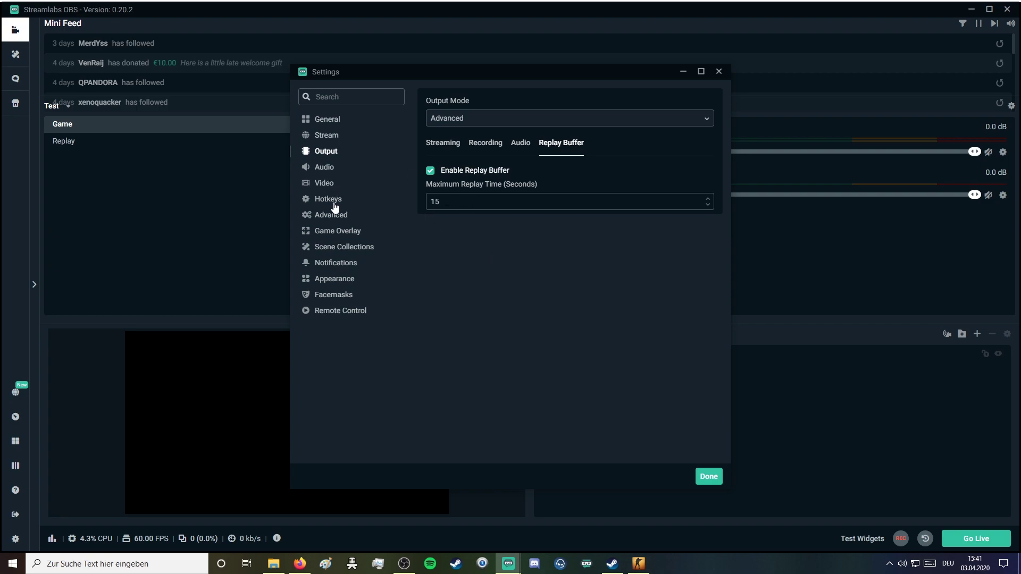
Check hotkeys: Save Replay on F6, Alt+Ctrl+O for Game scene, Alt+Ctrl+I for Replay scene.
click(335, 207)
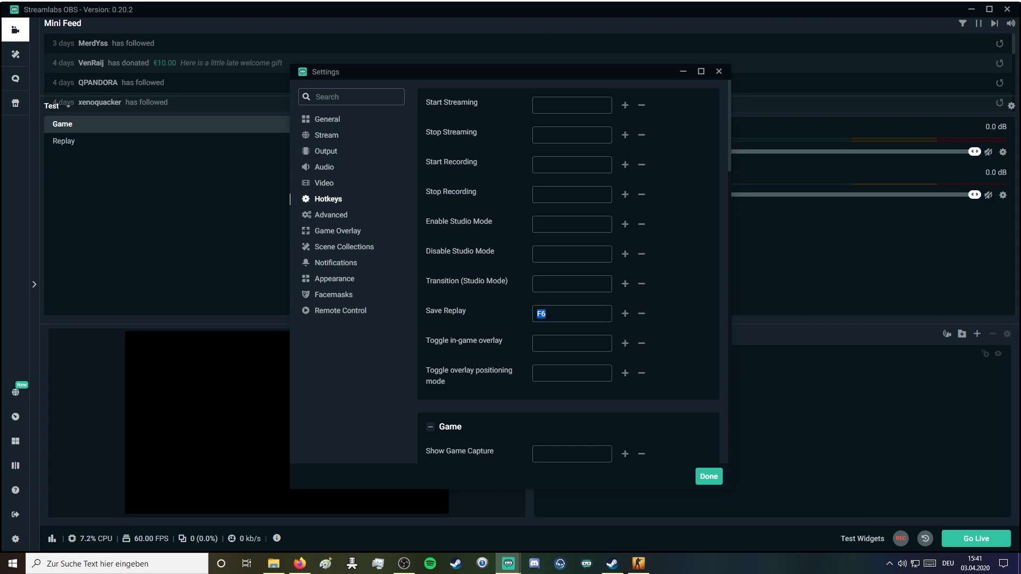
scroll(508, 316, down, 5)
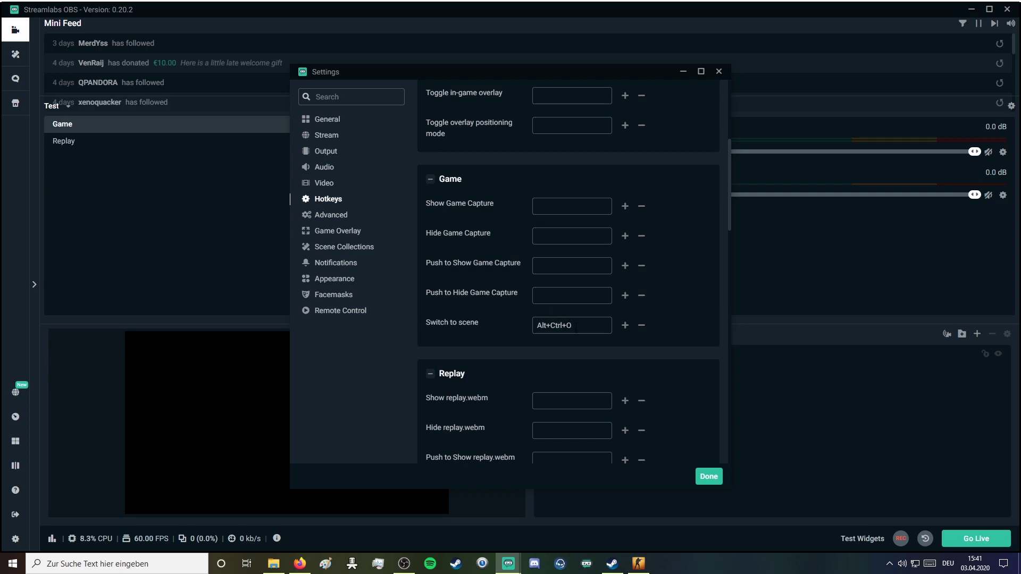
scroll(529, 309, down, 1)
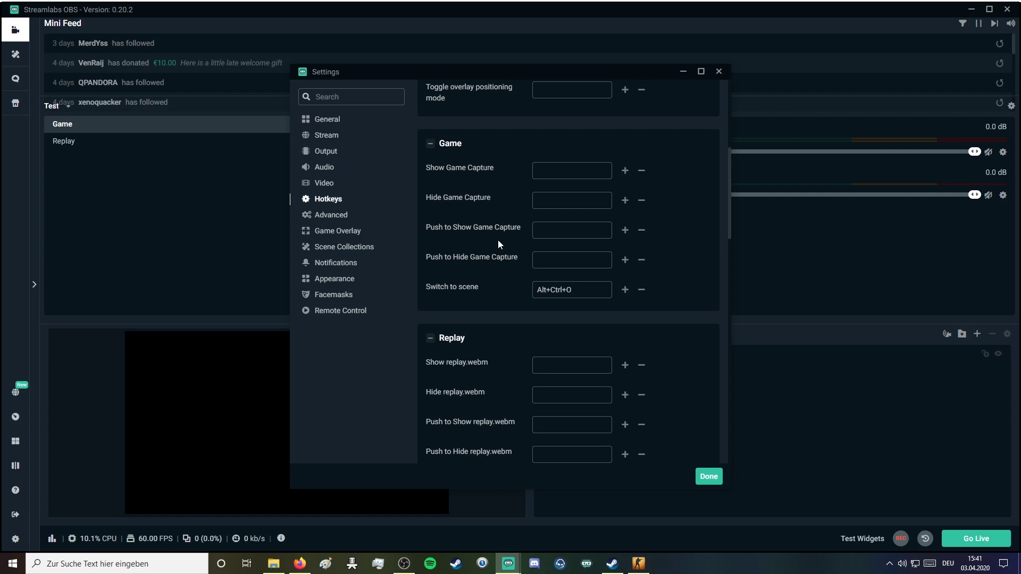
scroll(471, 199, down, 4)
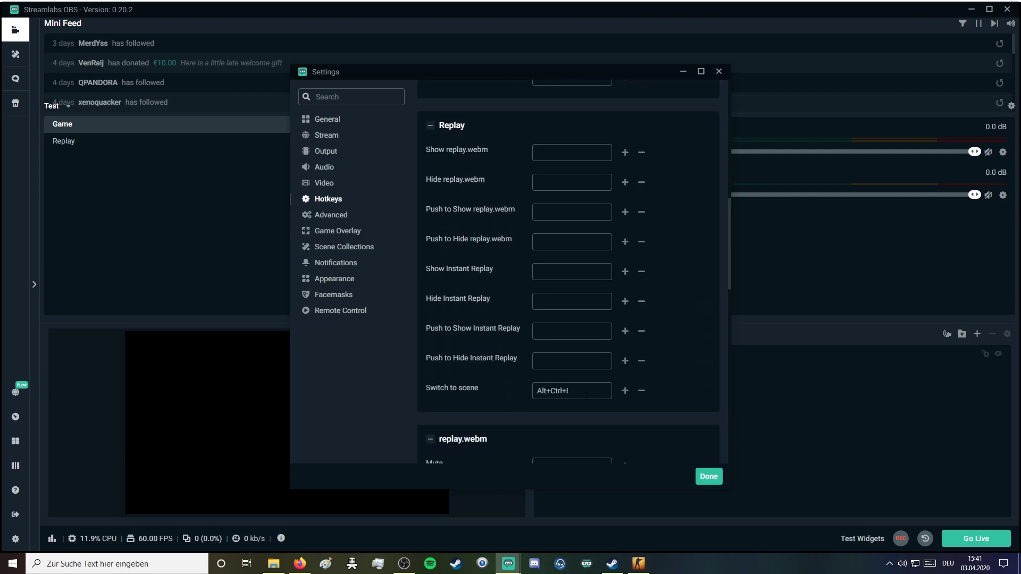
scroll(531, 380, up, 3)
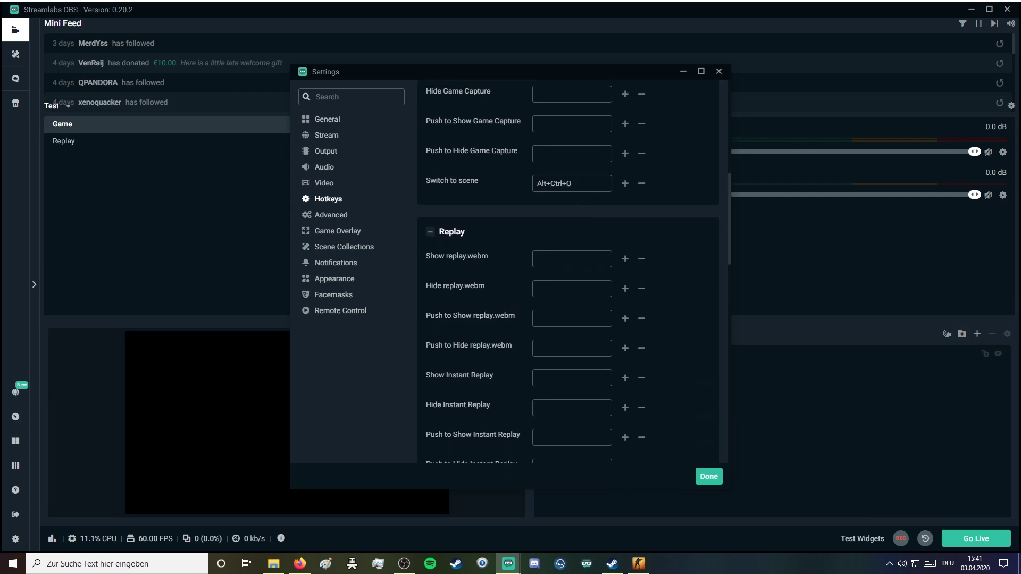
scroll(467, 175, up, 2)
scroll(506, 237, down, 4)
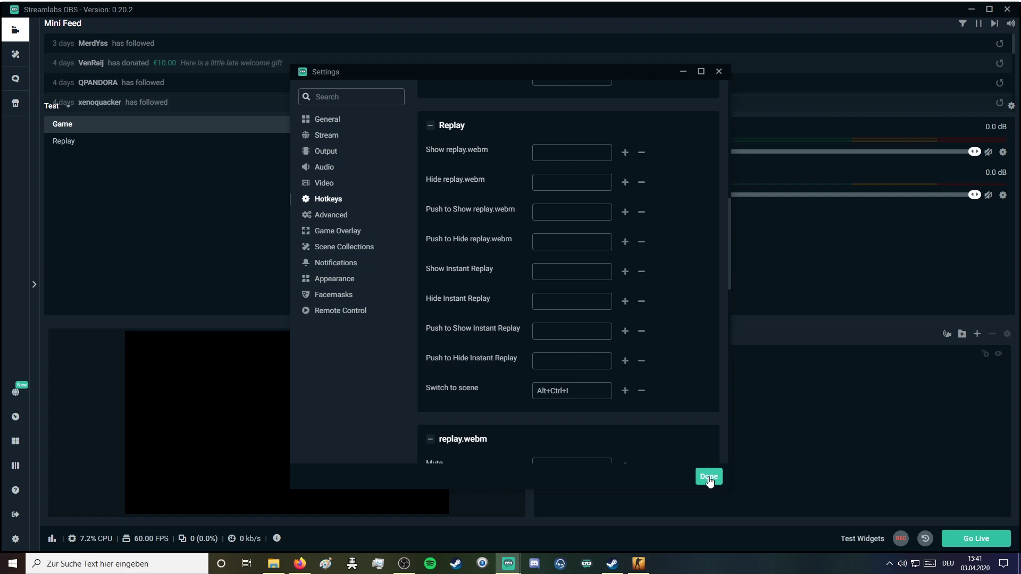
Close Settings and inspect the Game Capture source's properties without changing them.
click(709, 478)
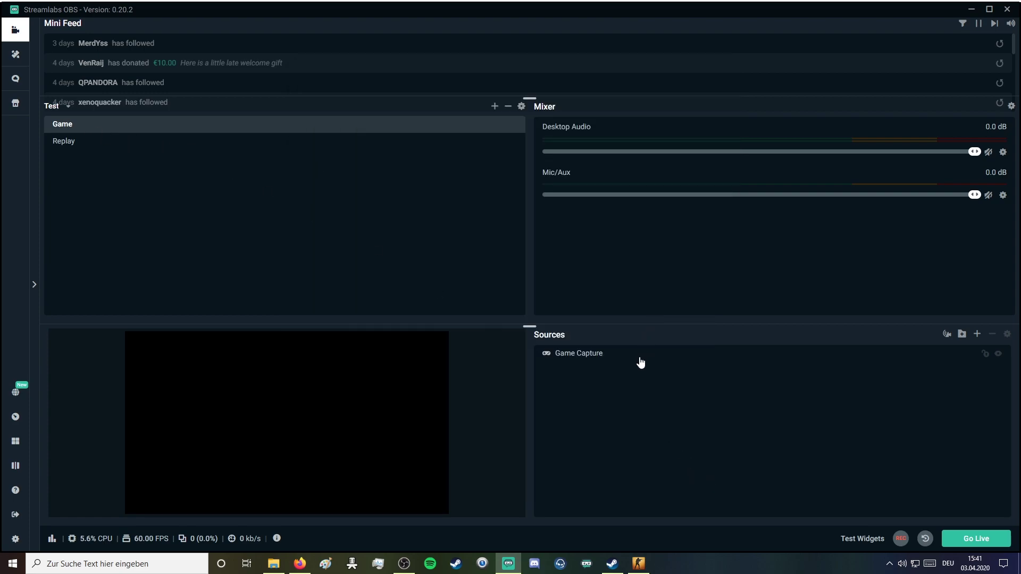
click(615, 360)
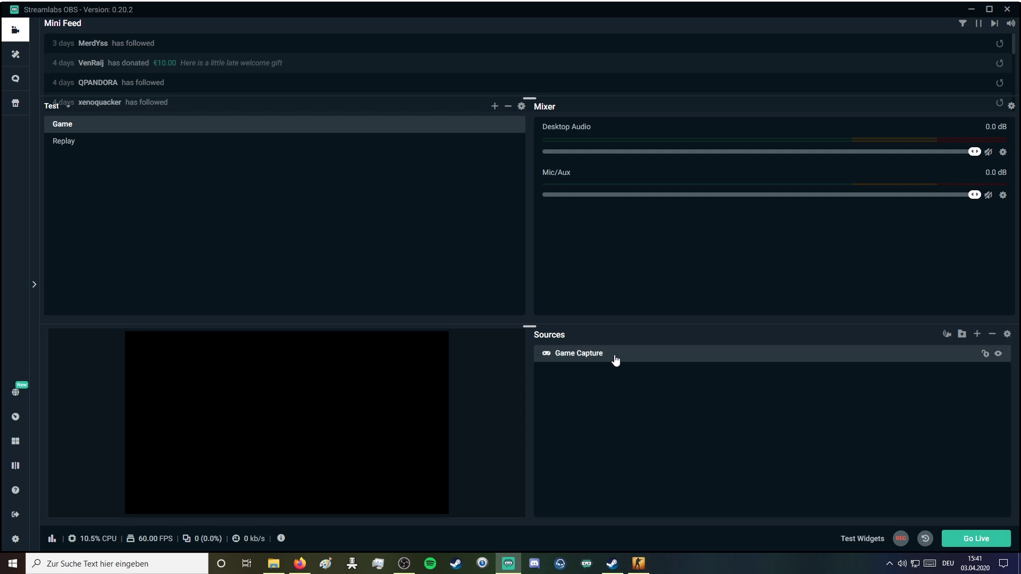
right_click(615, 361)
click(633, 269)
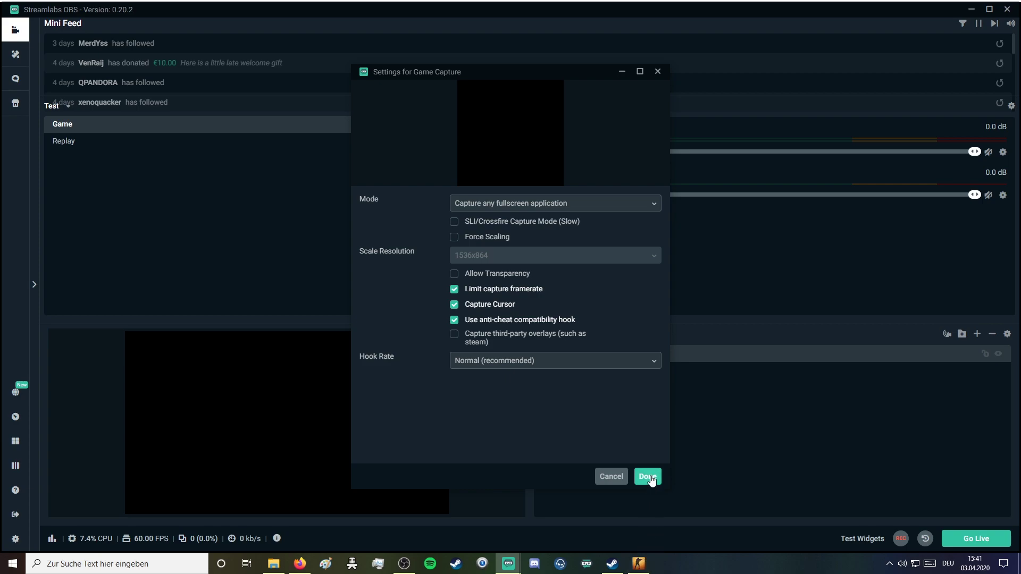
click(651, 477)
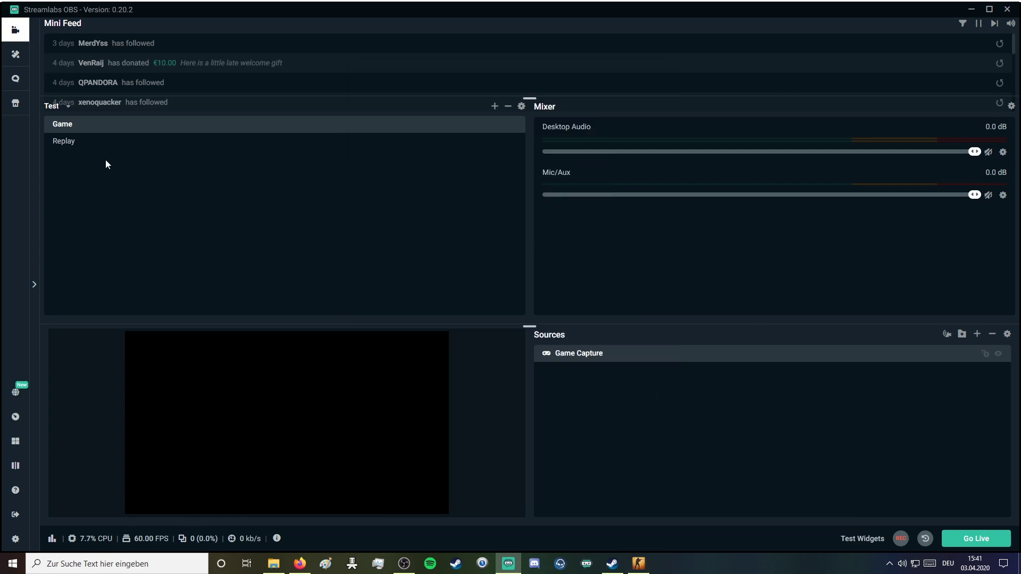
In the Replay scene, review the Instant Replay source's Farbkorrektur filter that fully desaturates it.
click(72, 145)
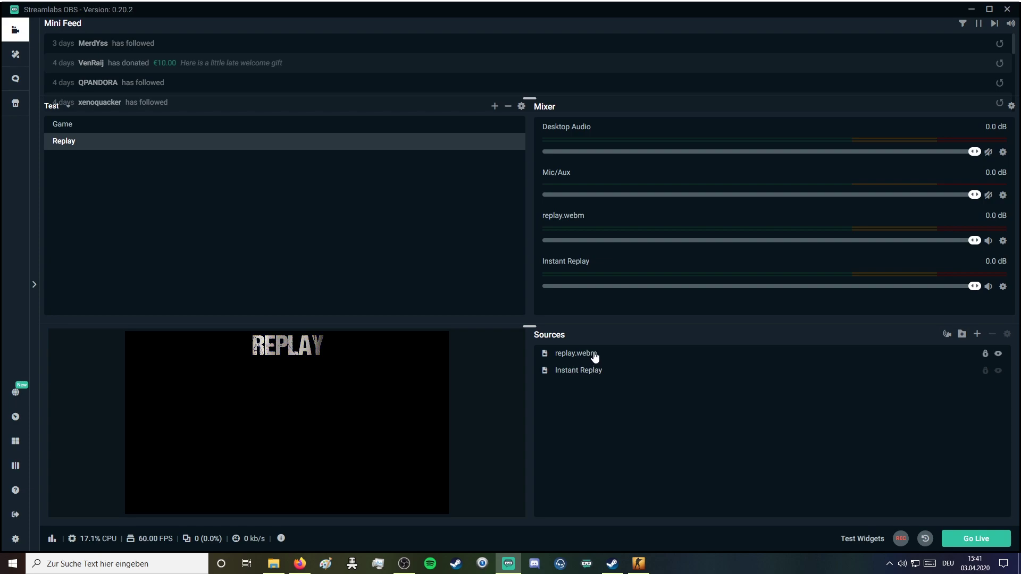
click(592, 367)
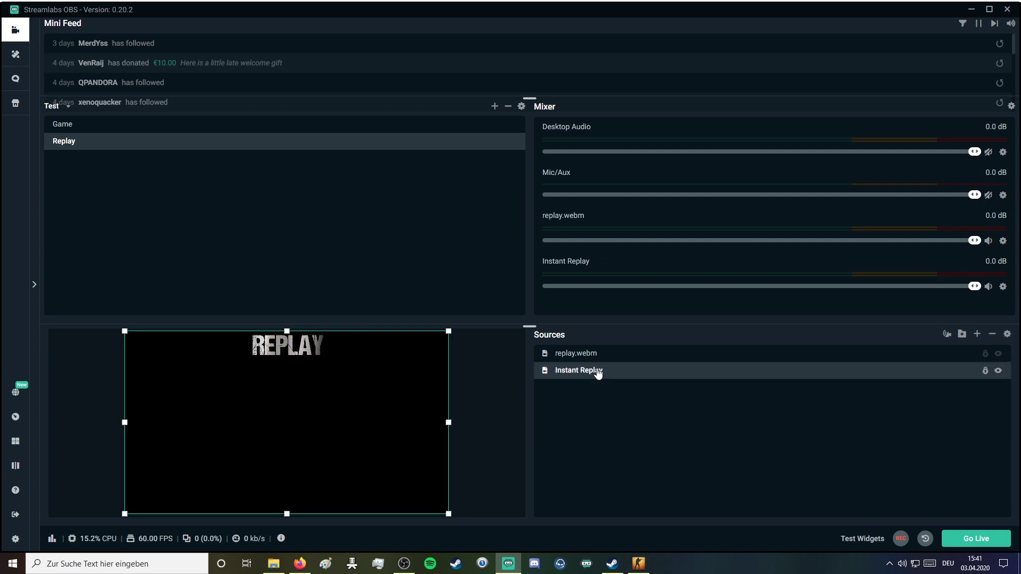
right_click(596, 370)
click(630, 253)
right_click(592, 372)
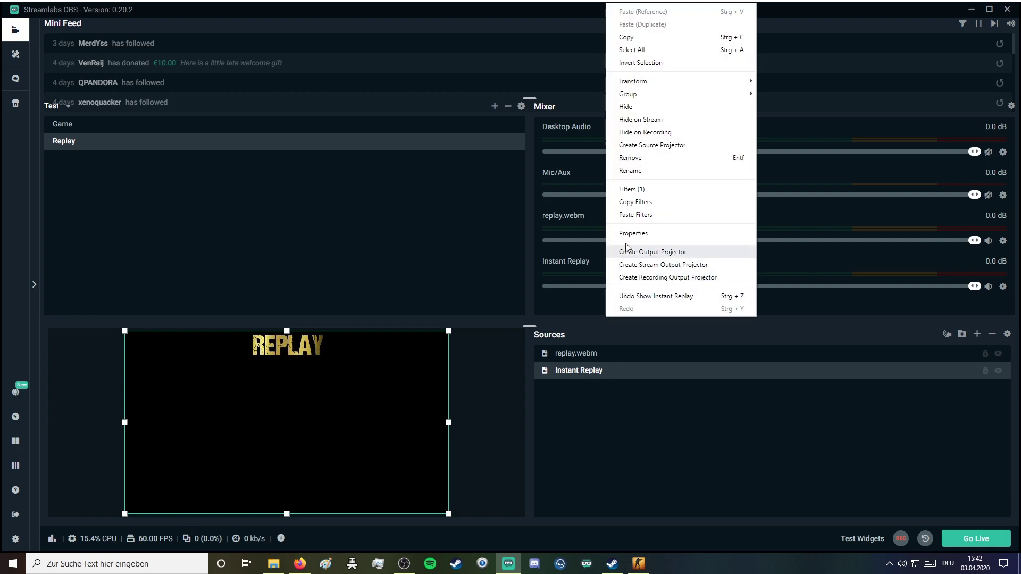
click(631, 189)
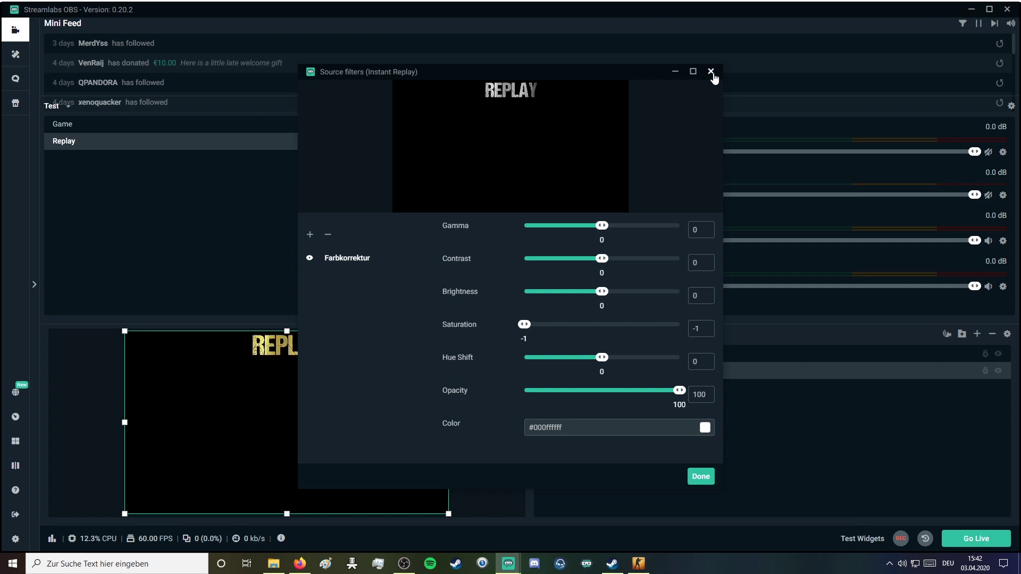
click(711, 72)
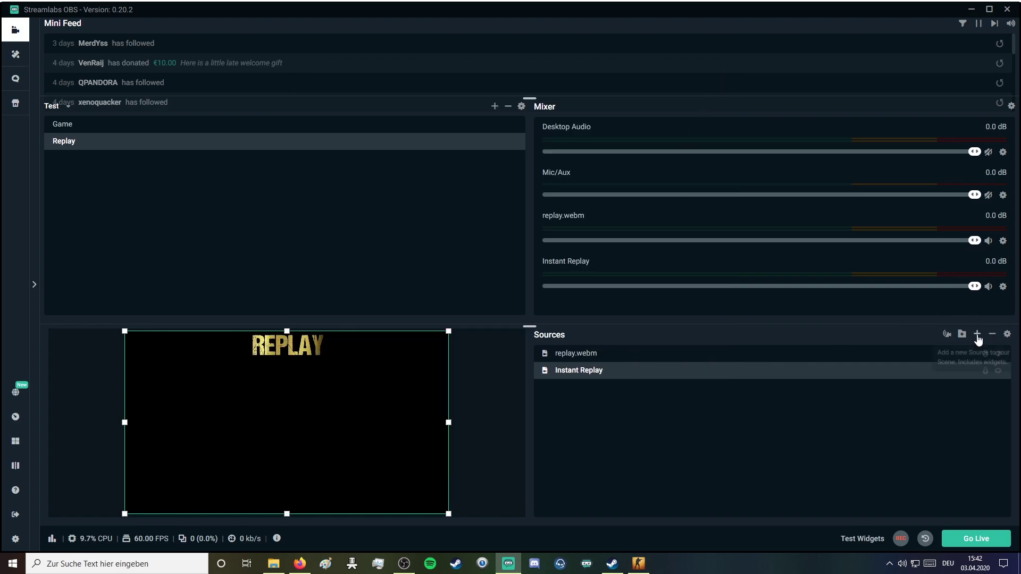
Add the Instant Replay widget from the Sources Widgets list to the Replay scene.
click(979, 335)
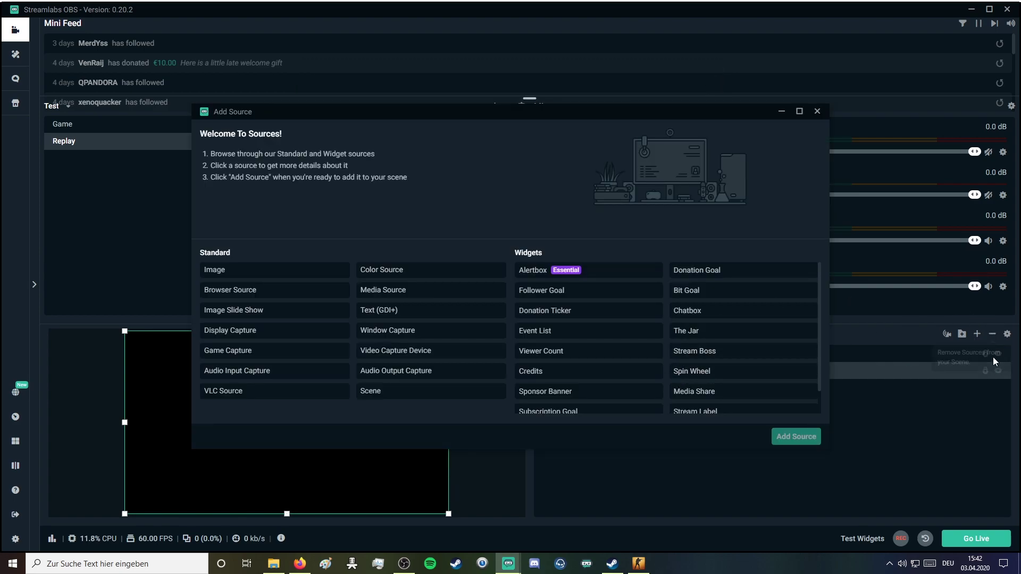
scroll(708, 351, down, 1)
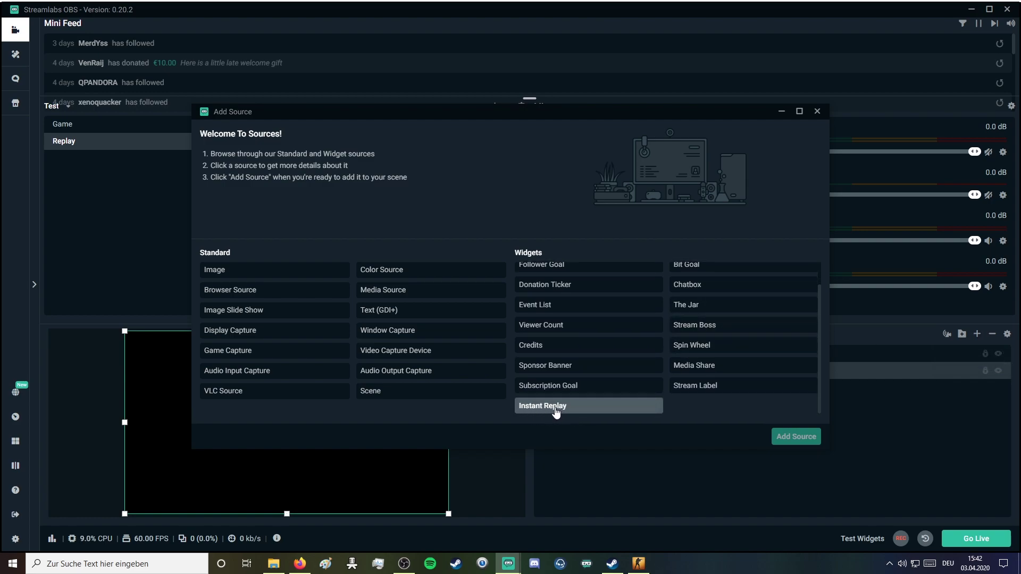
click(588, 408)
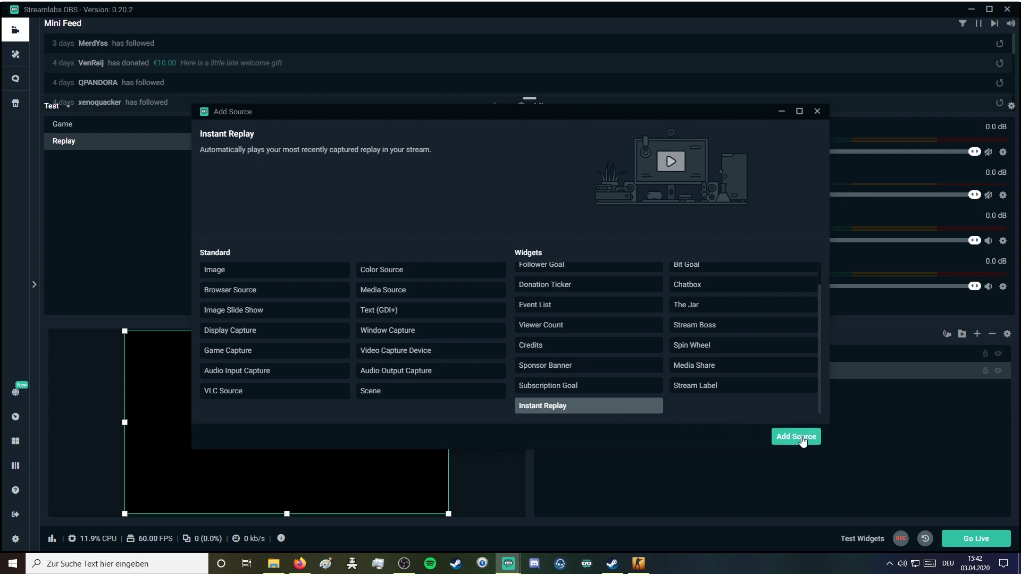
click(818, 111)
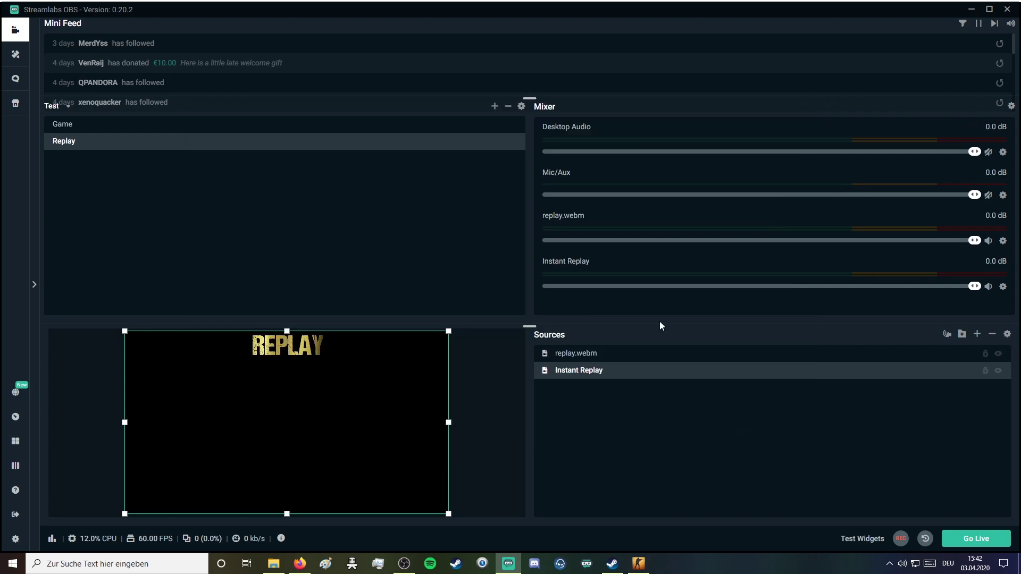
Review Instant Replay properties at -12.1 dB and replay.webm's loop and restart-on-activate settings.
right_click(612, 376)
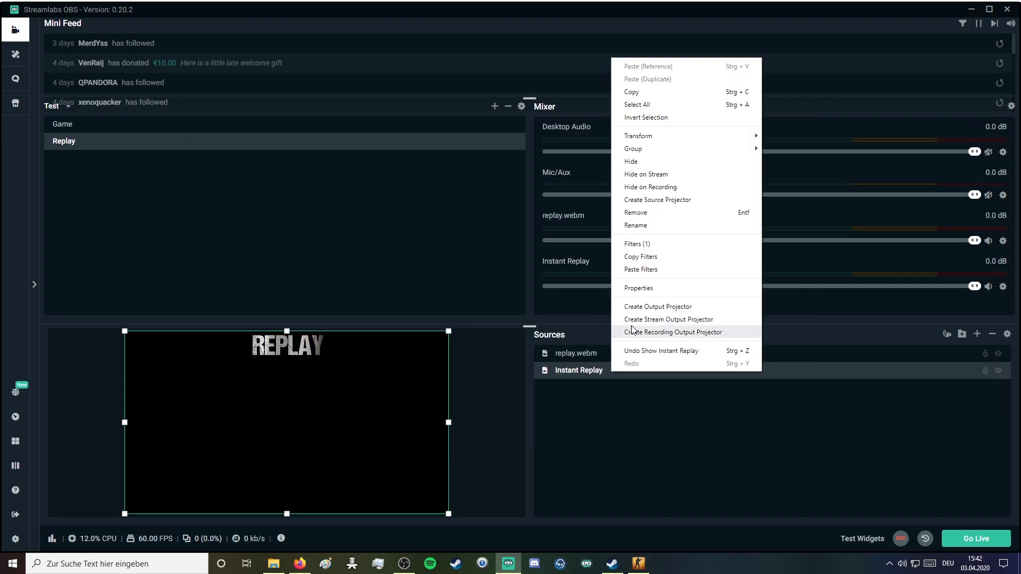
click(644, 291)
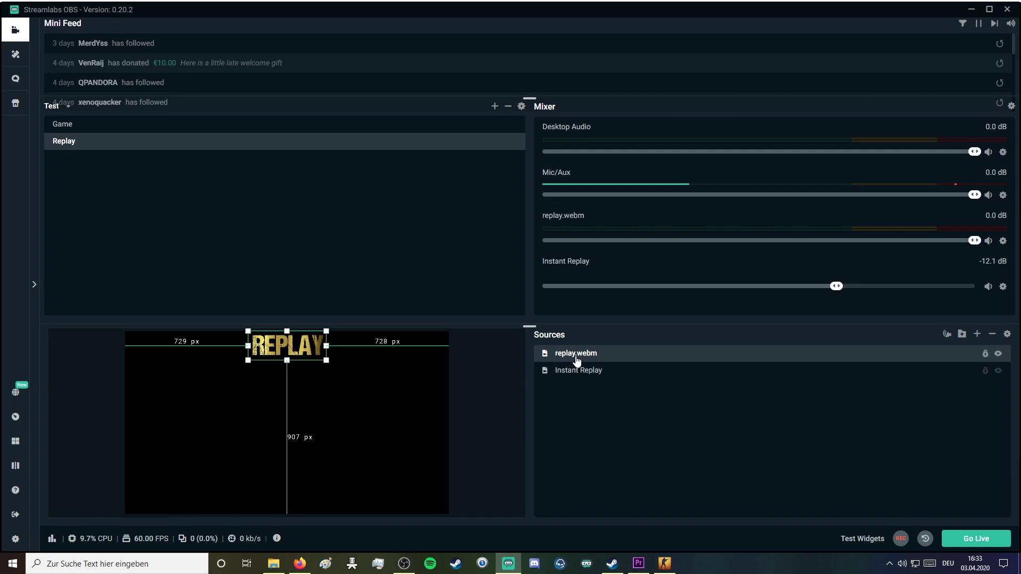
right_click(577, 360)
click(605, 275)
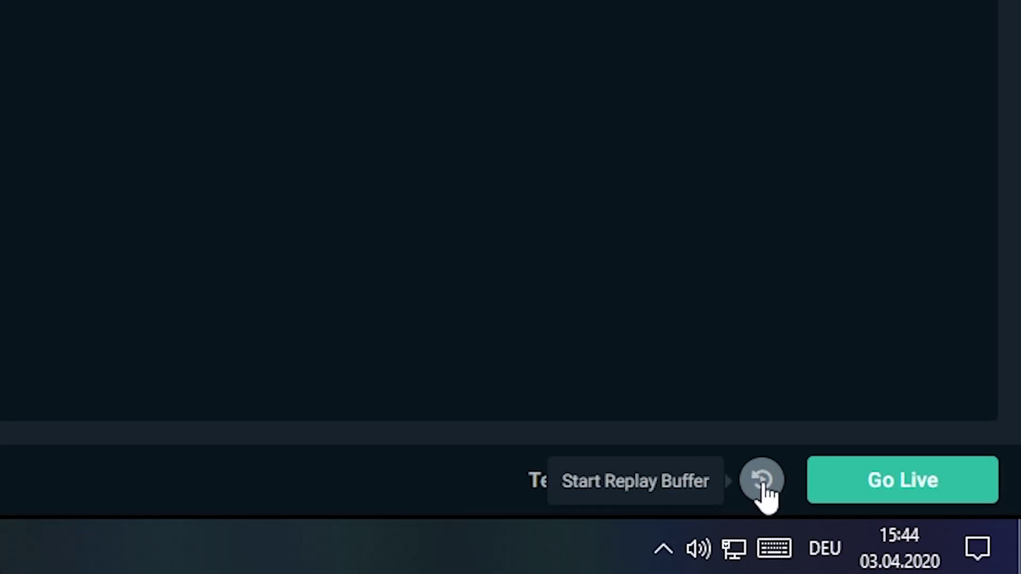
Start the replay buffer with the button beside Go Live.
click(763, 481)
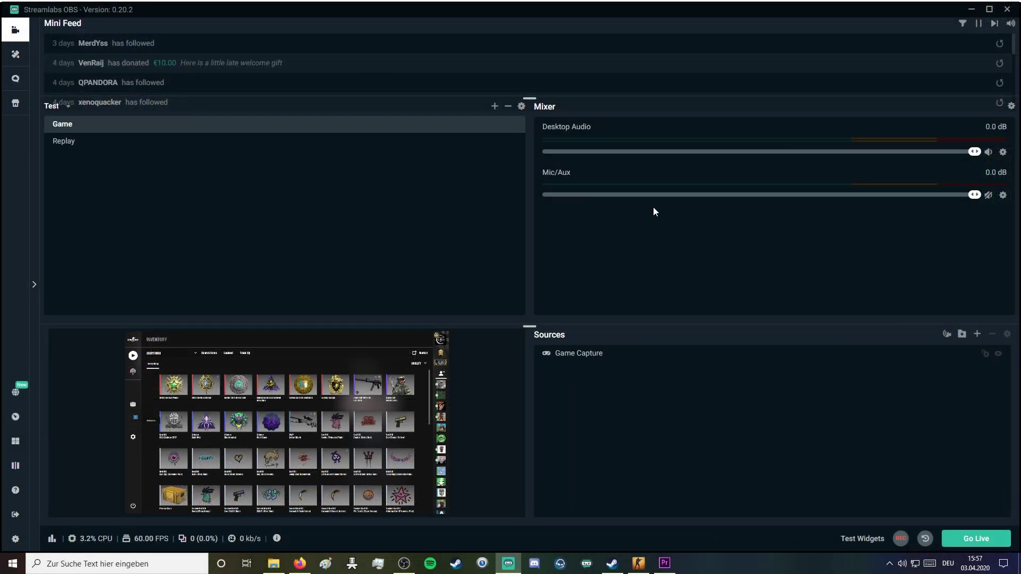
In Output's Recording settings, select the S:\OBS Aufnahmen path and browse for a new folder.
click(16, 539)
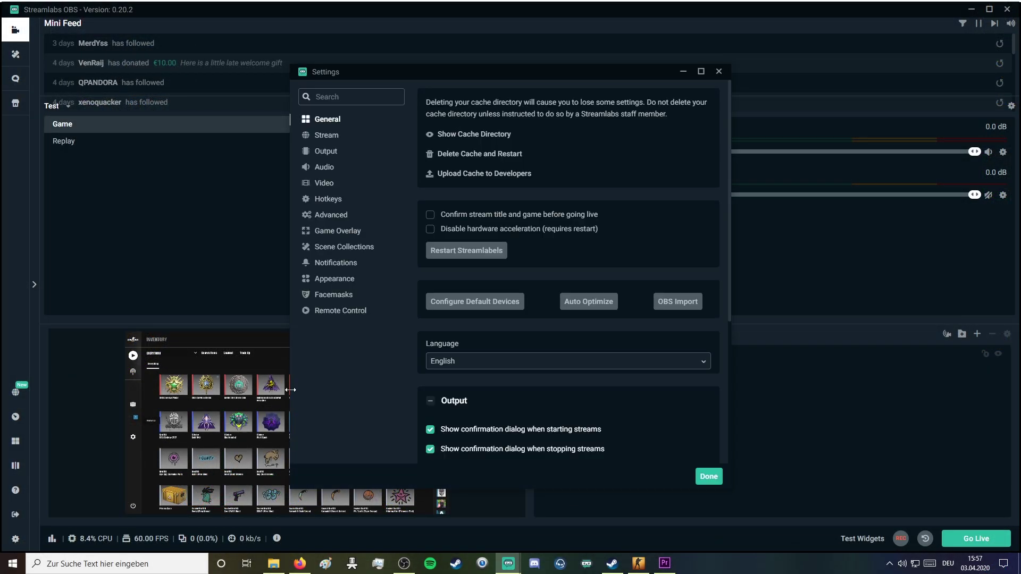
click(323, 152)
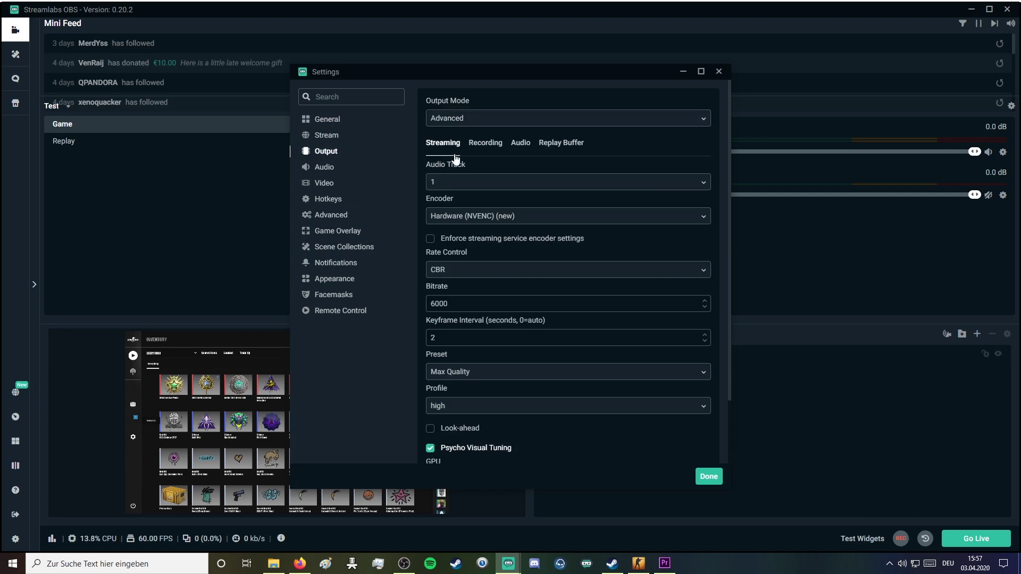
click(486, 144)
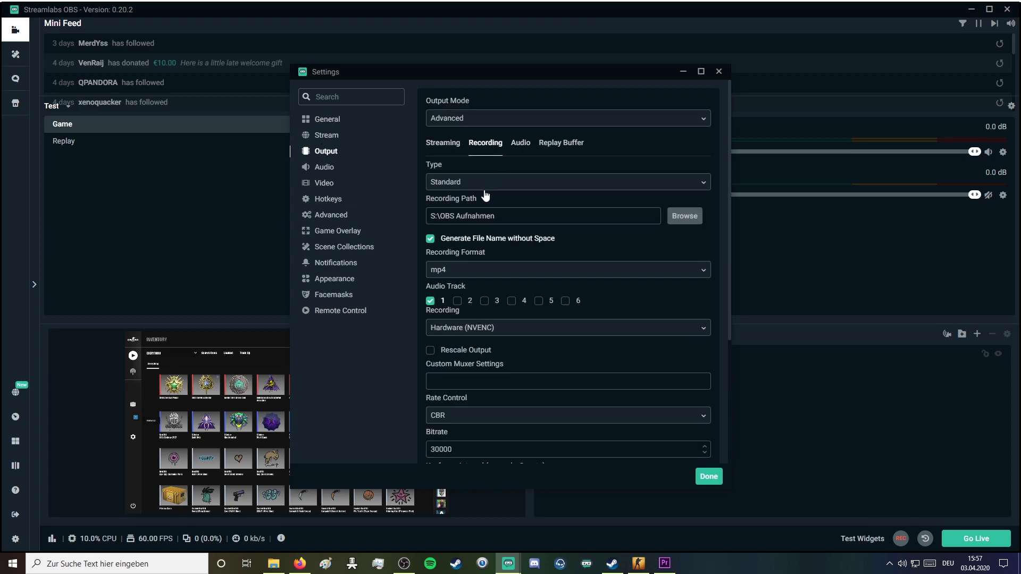
drag(495, 216, 434, 216)
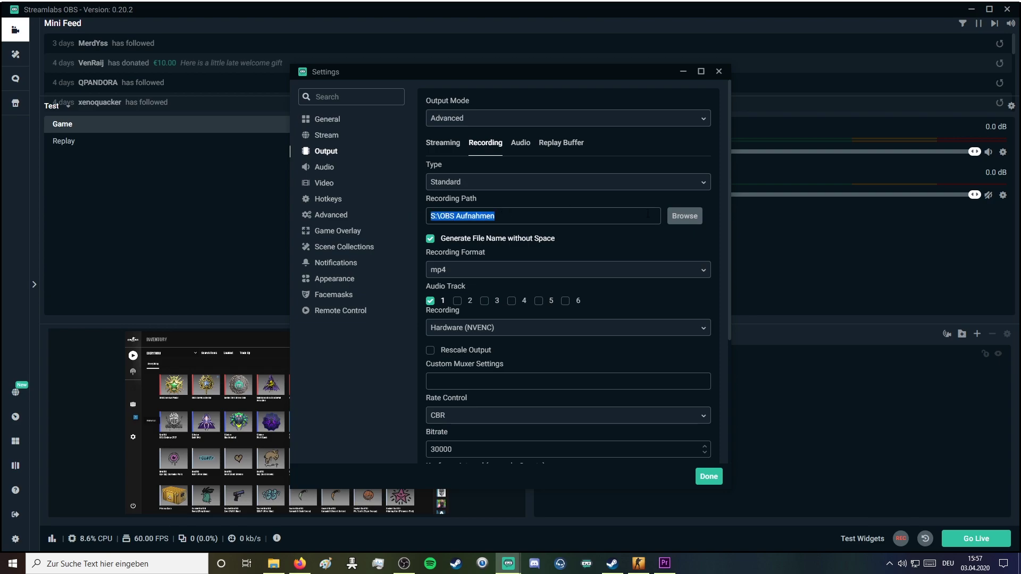
click(686, 217)
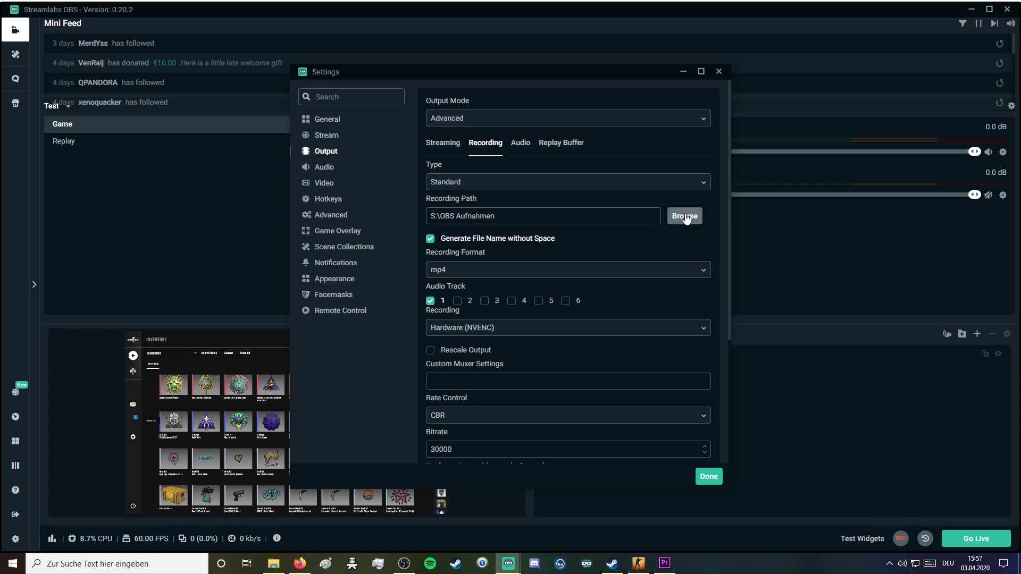